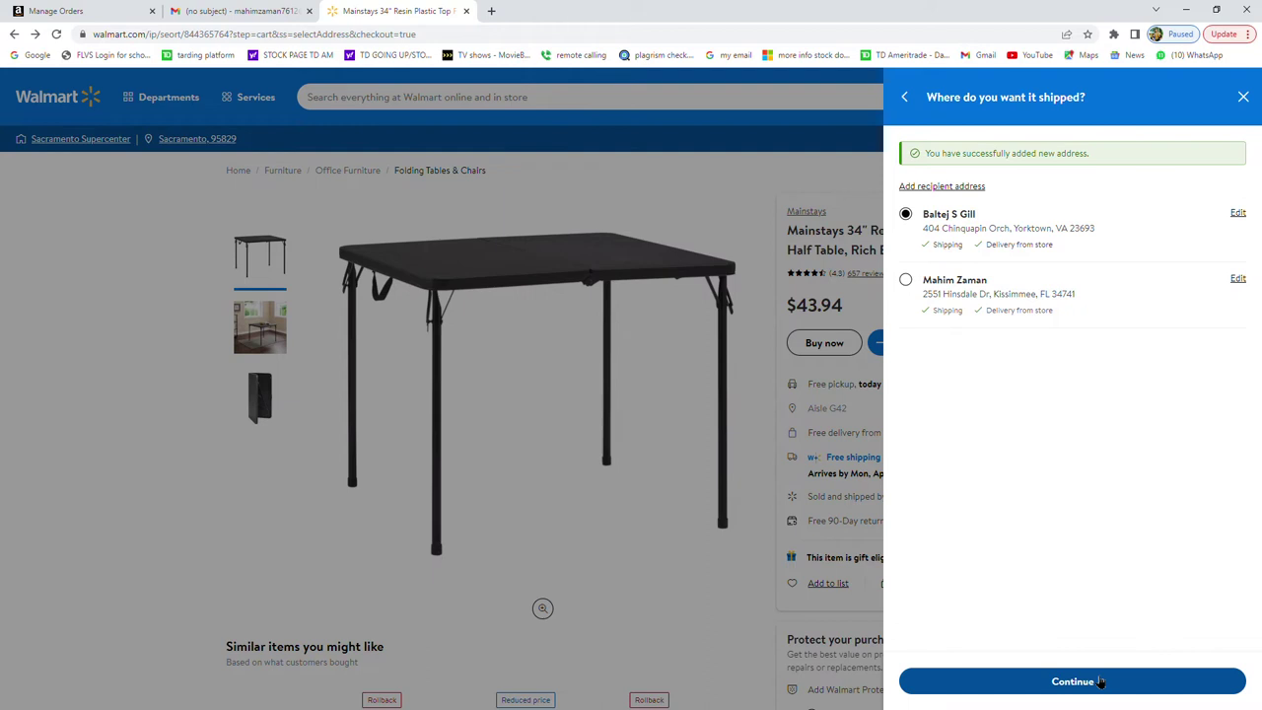
Confirm the newly added recipient address for shipping and continue to Review Order.
click(1101, 681)
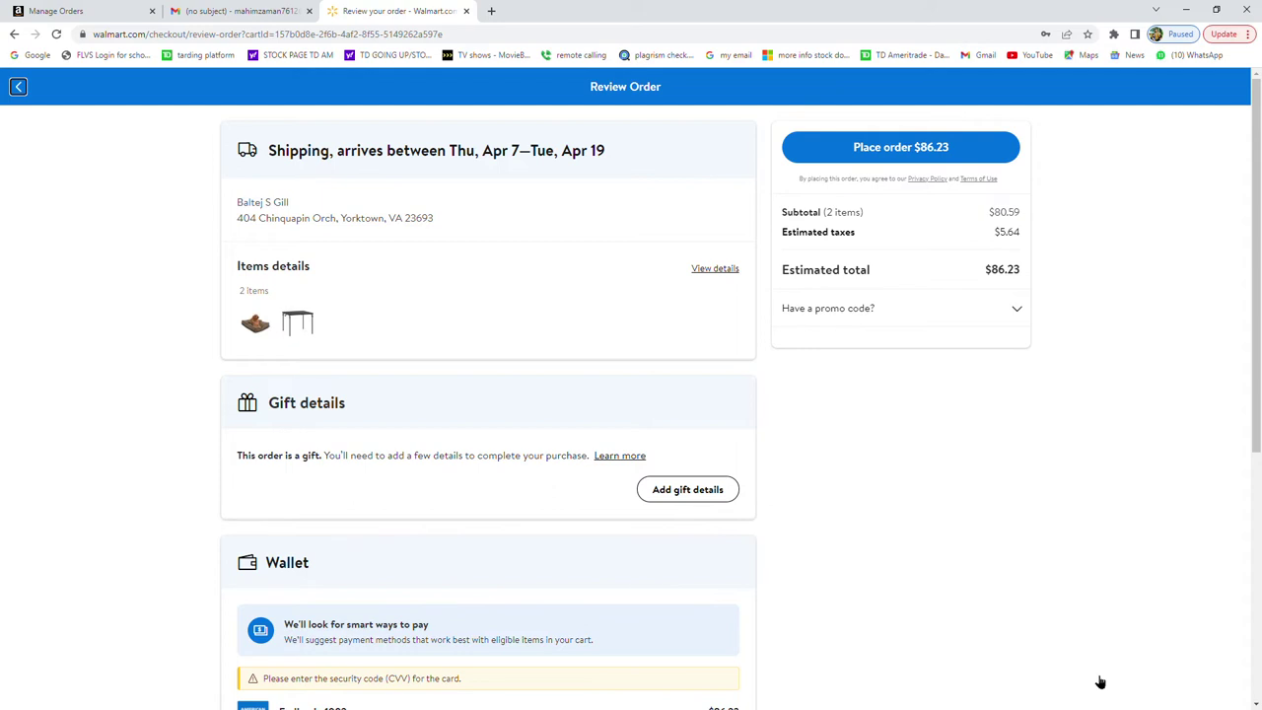
Expand the order's items, the folding table and dog bed, then head back toward the cart.
click(717, 268)
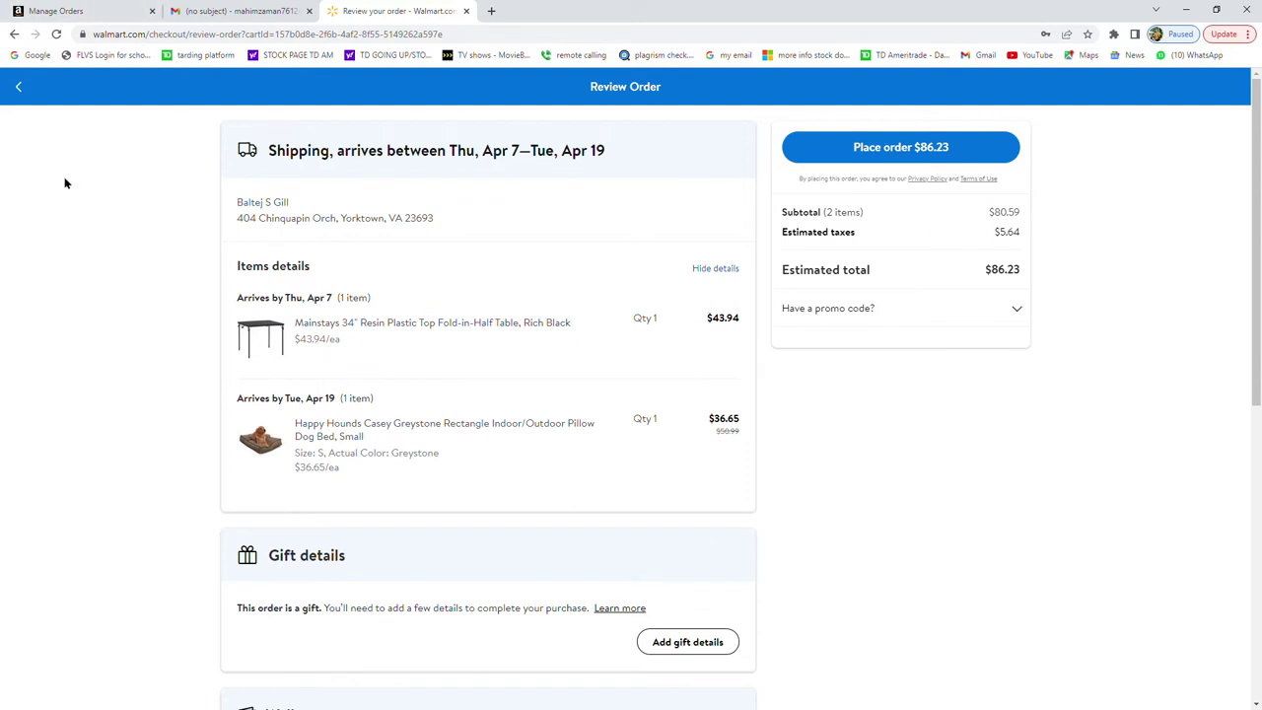
click(23, 89)
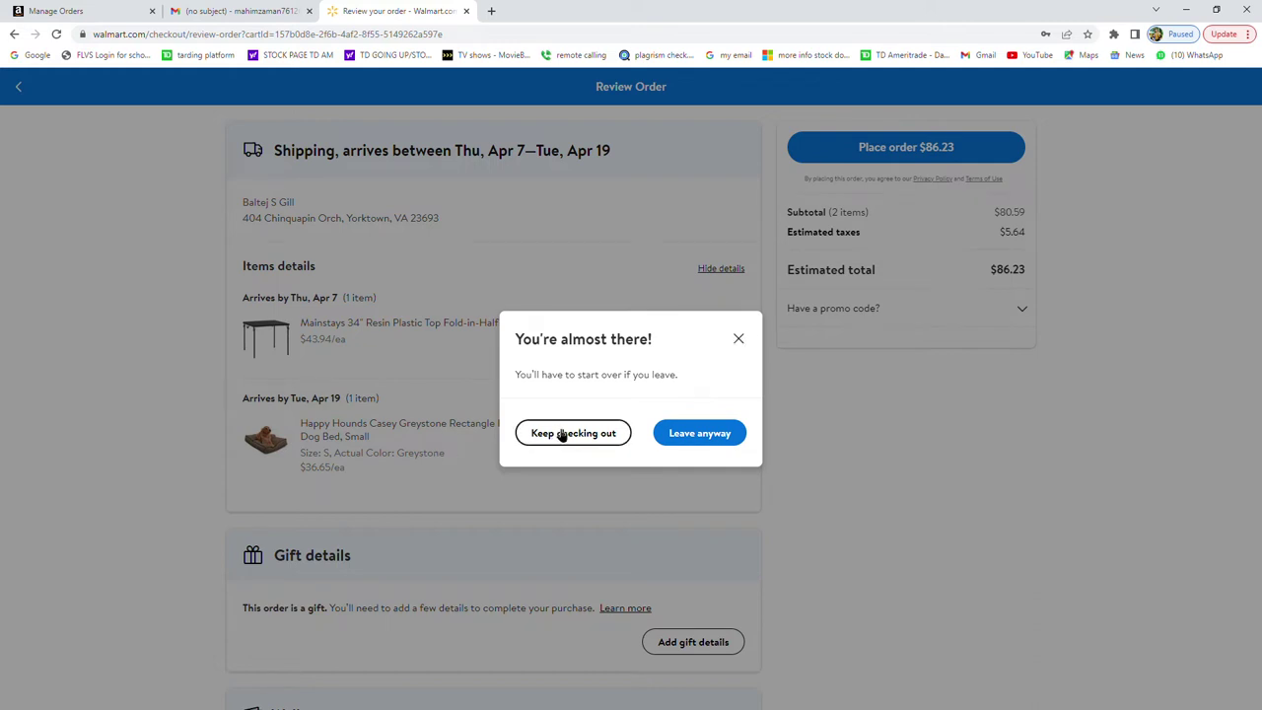
Leave checkout, remove the Happy Hounds dog bed, and return to checkout with only the table.
click(679, 436)
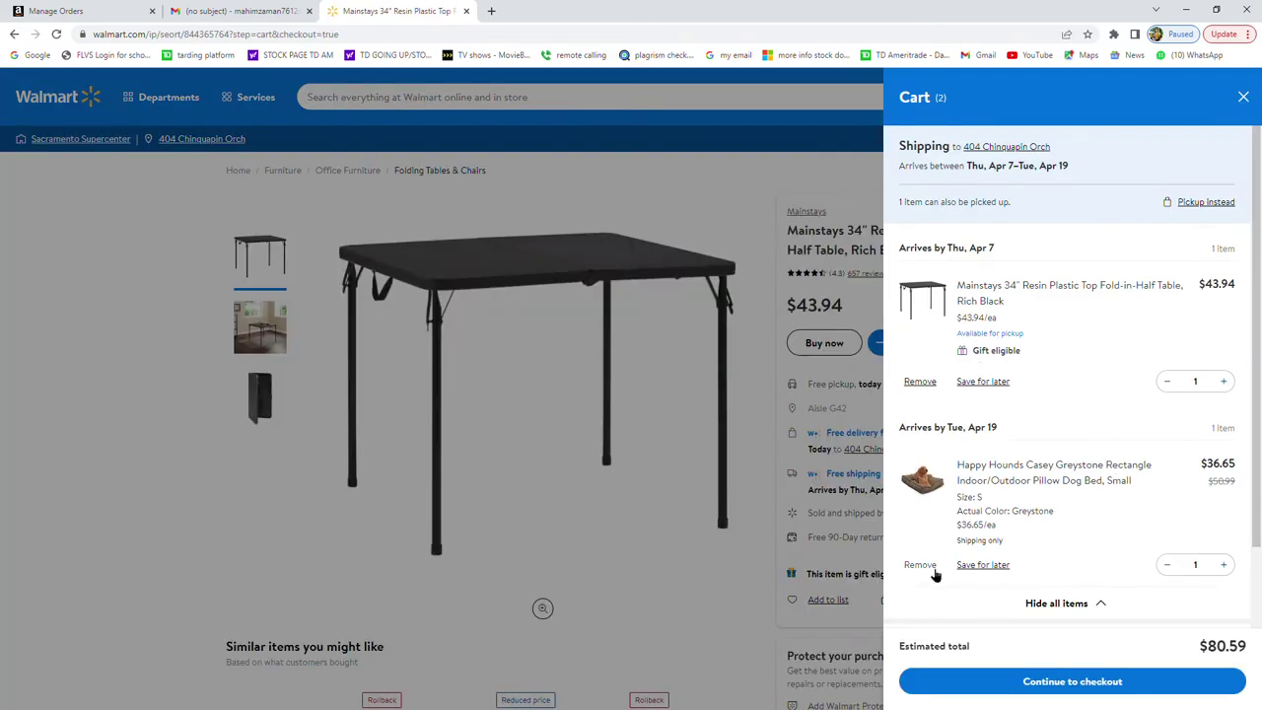
click(927, 566)
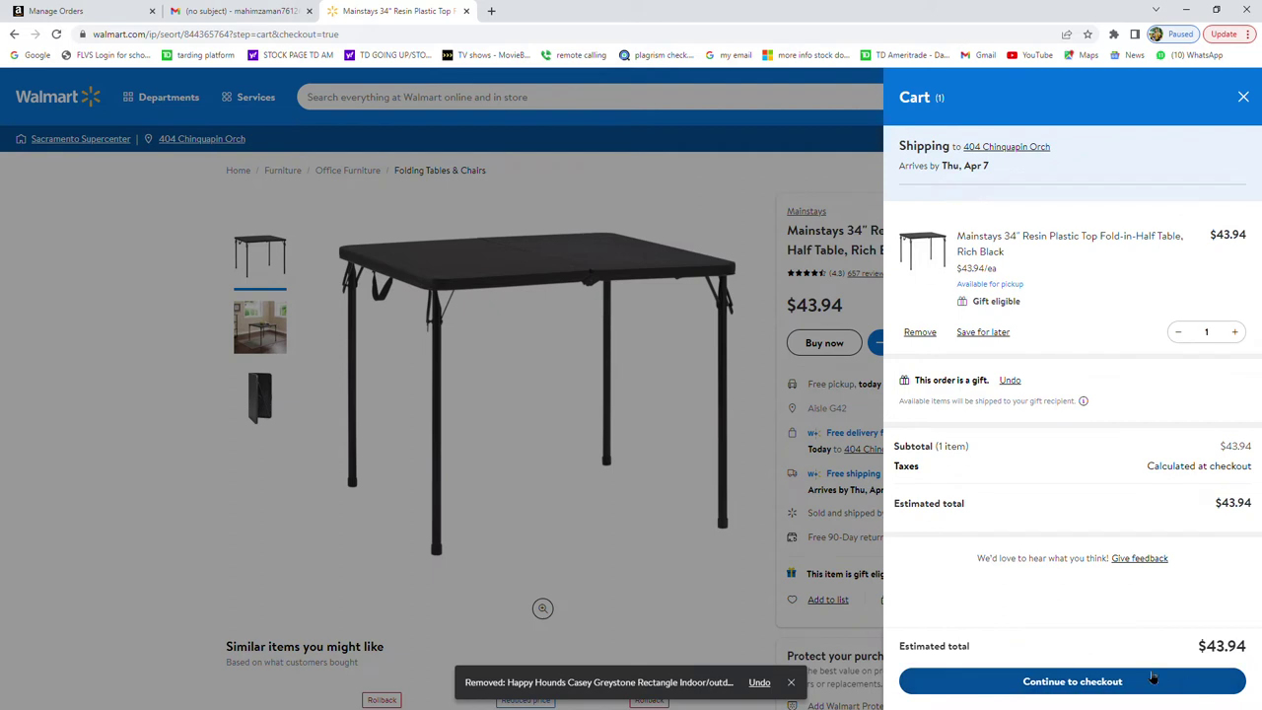
click(1154, 680)
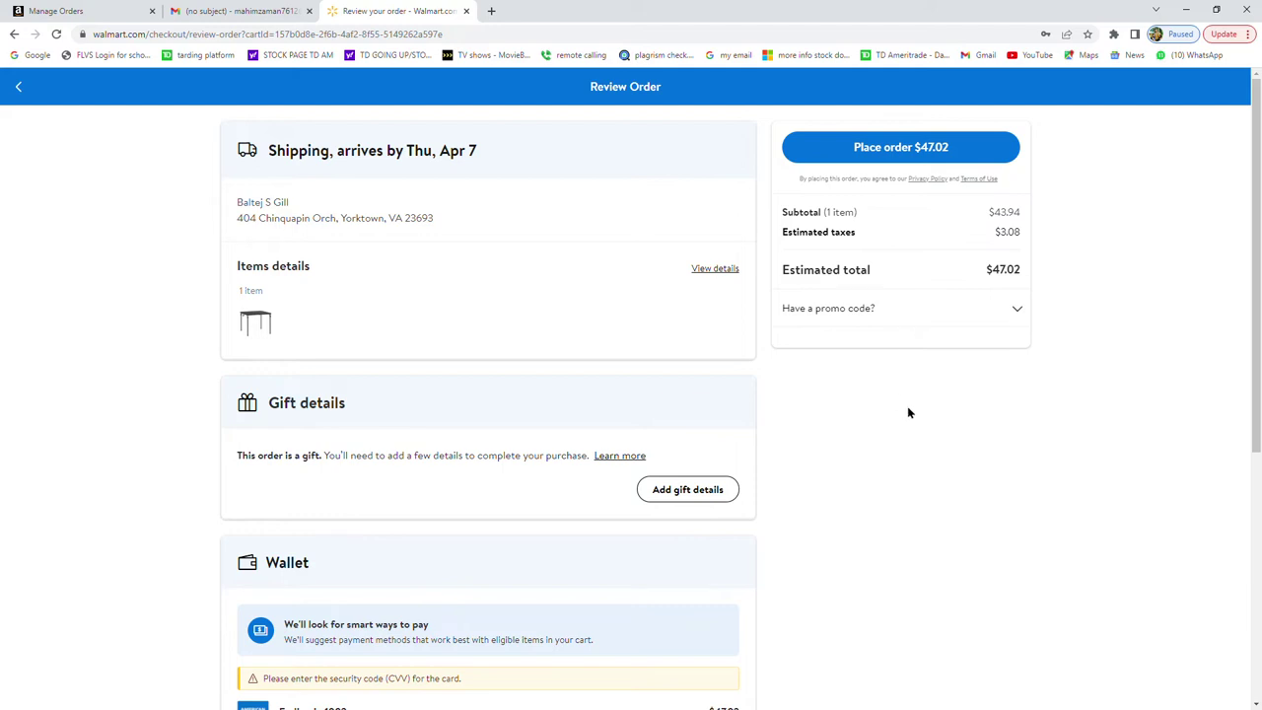
scroll(908, 412, down, 1)
scroll(908, 411, down, 3)
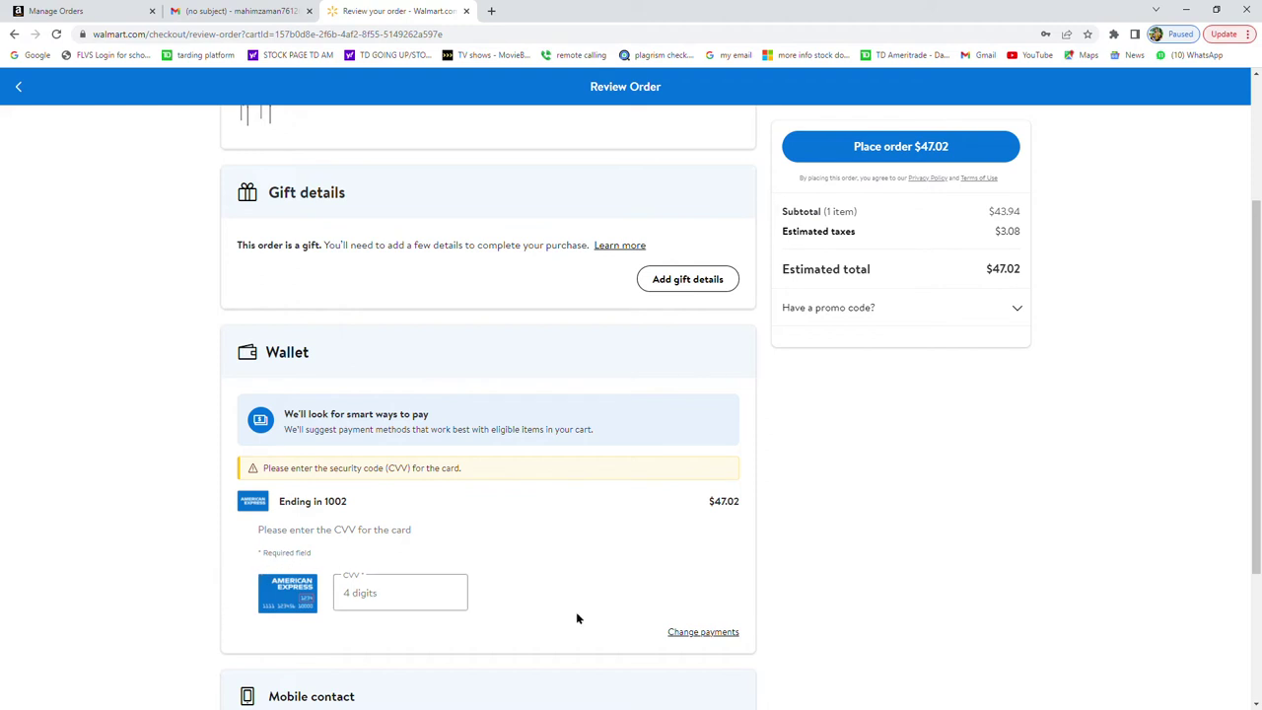
Enter the 4-digit CVV for the saved American Express card in the Wallet section.
click(452, 600)
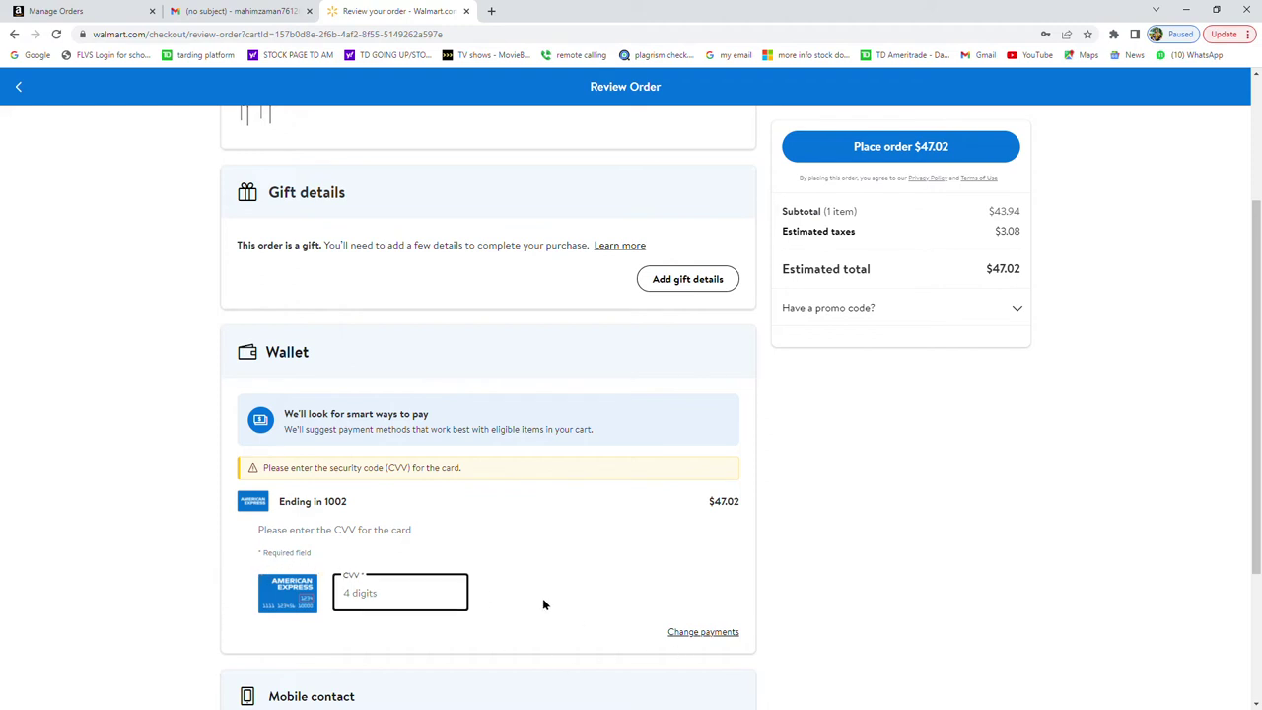
text(••••)
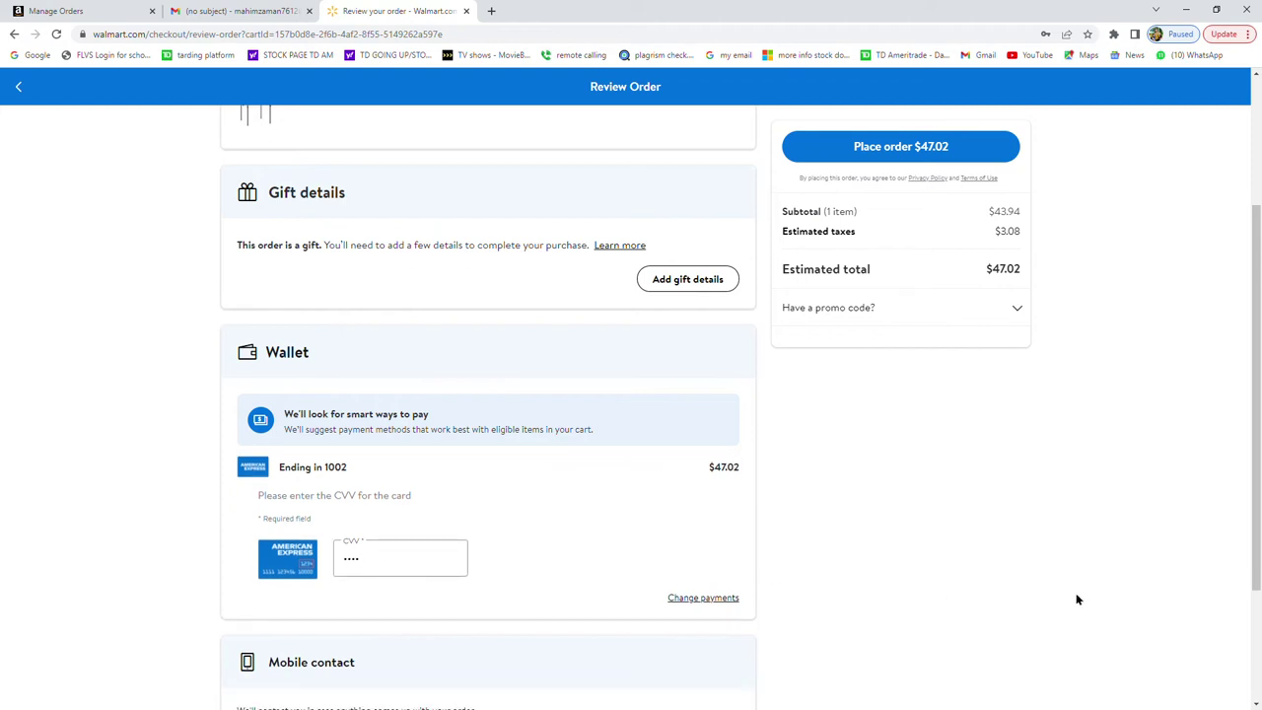
scroll(1076, 599, down, 3)
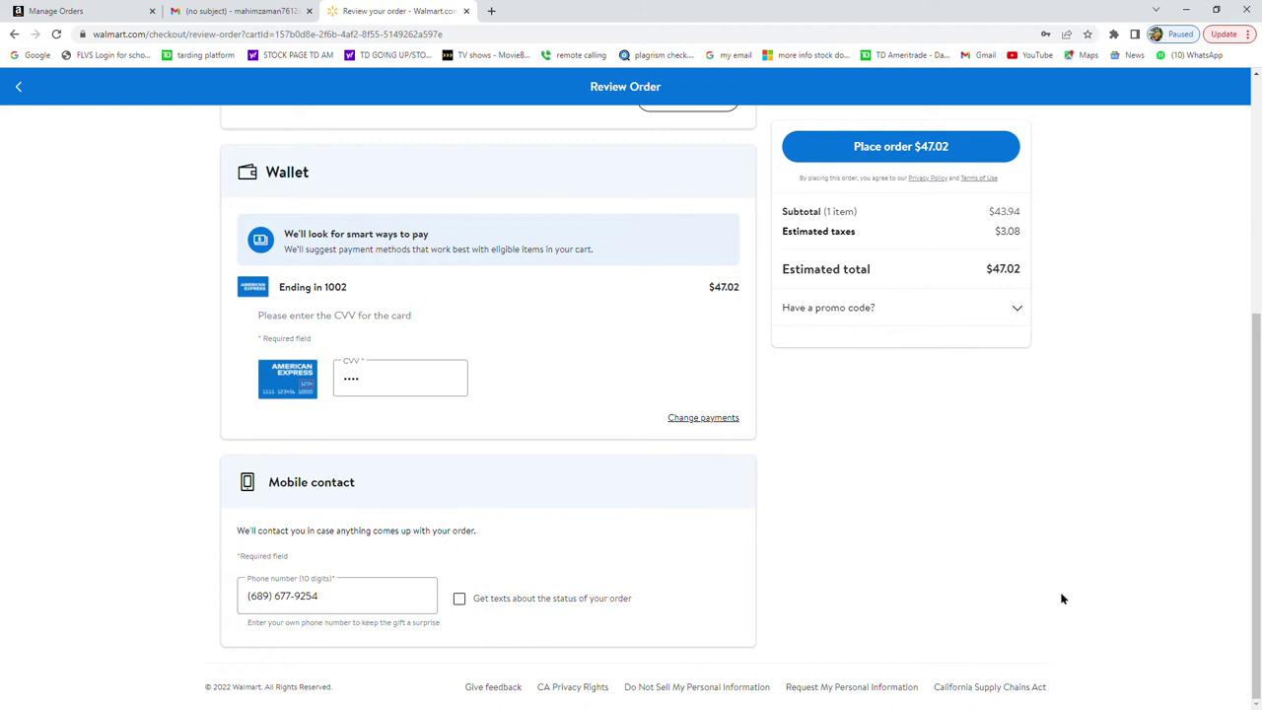
scroll(1061, 598, up, 3)
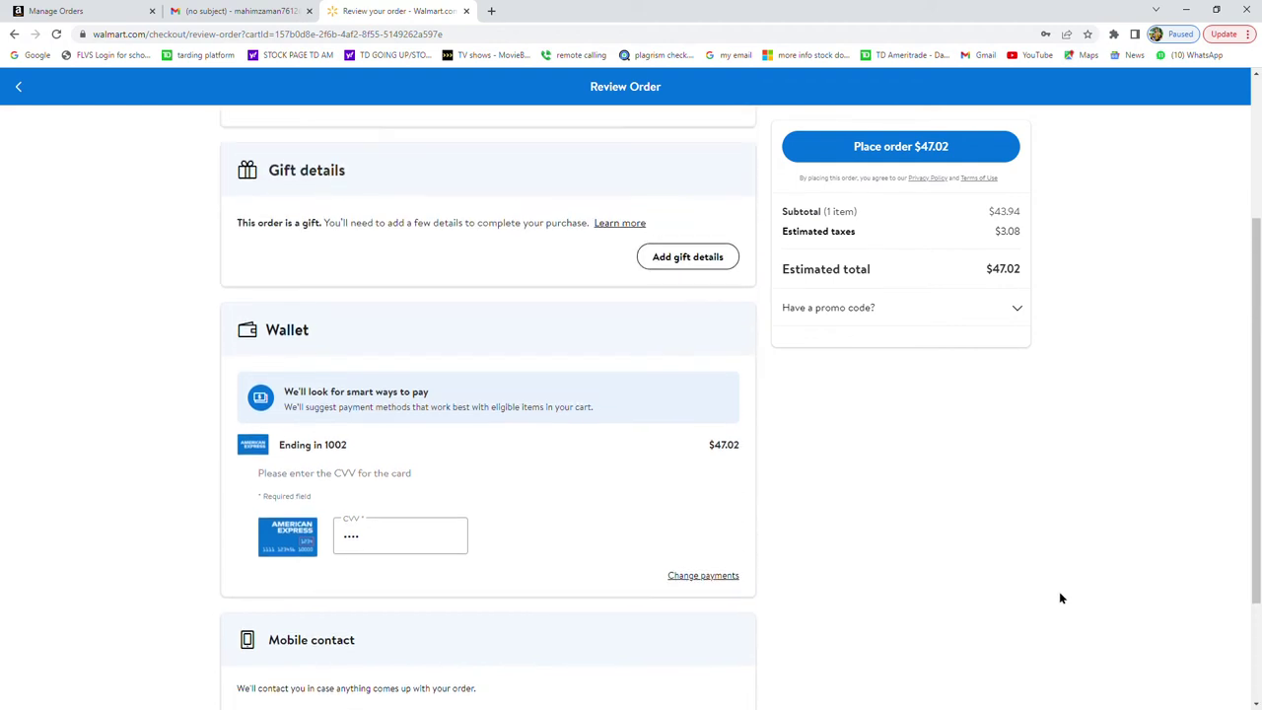
scroll(1061, 598, up, 2)
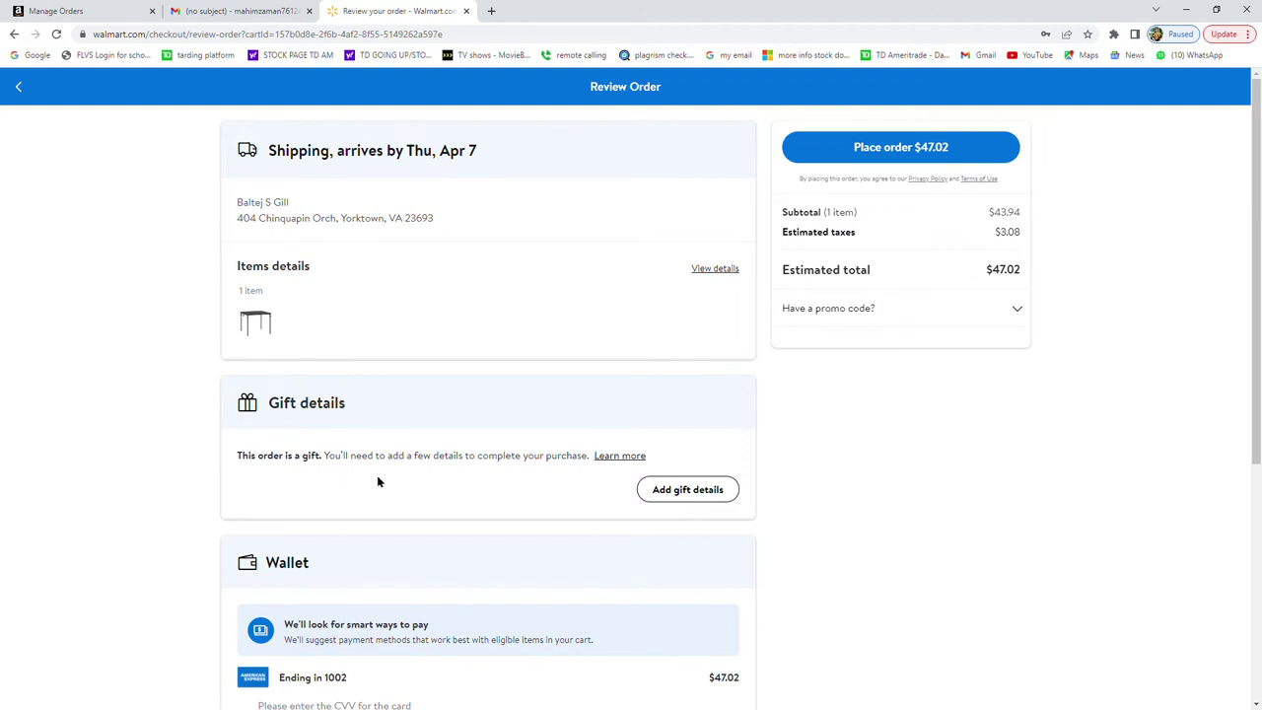
Open the gift details form and replace the sender name with the shop's name.
click(705, 499)
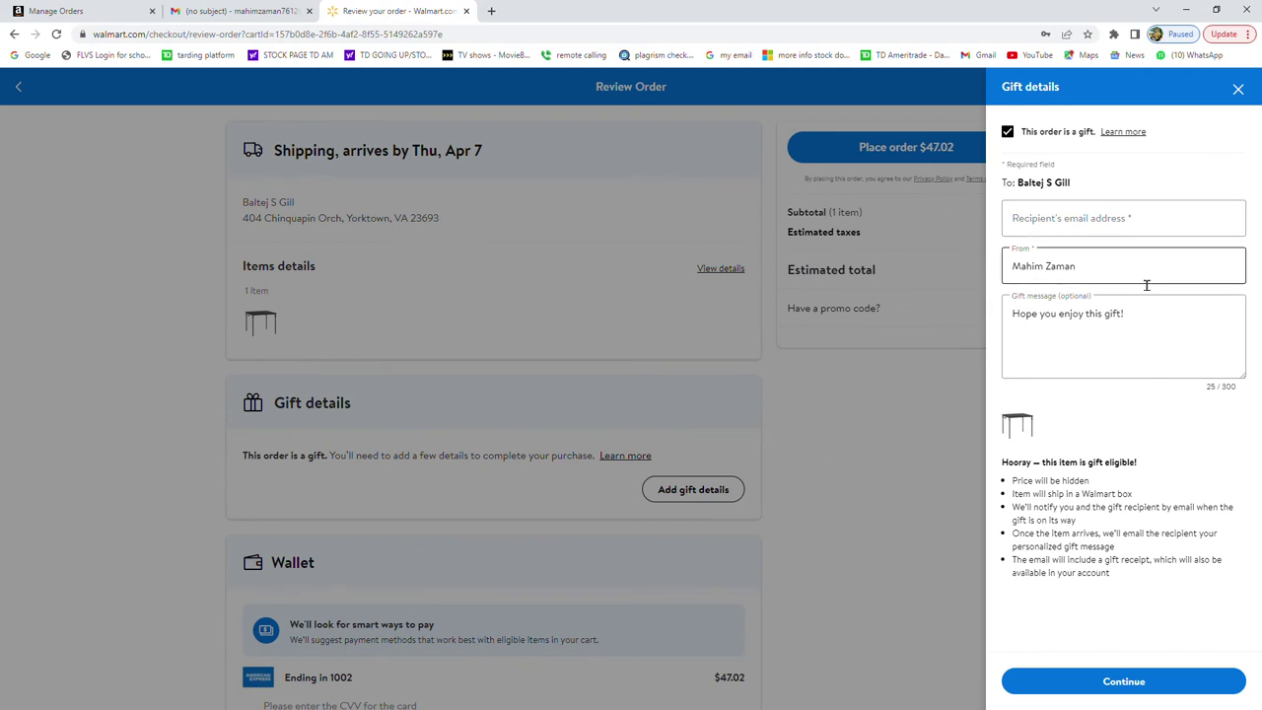
drag(1147, 285, 1016, 263)
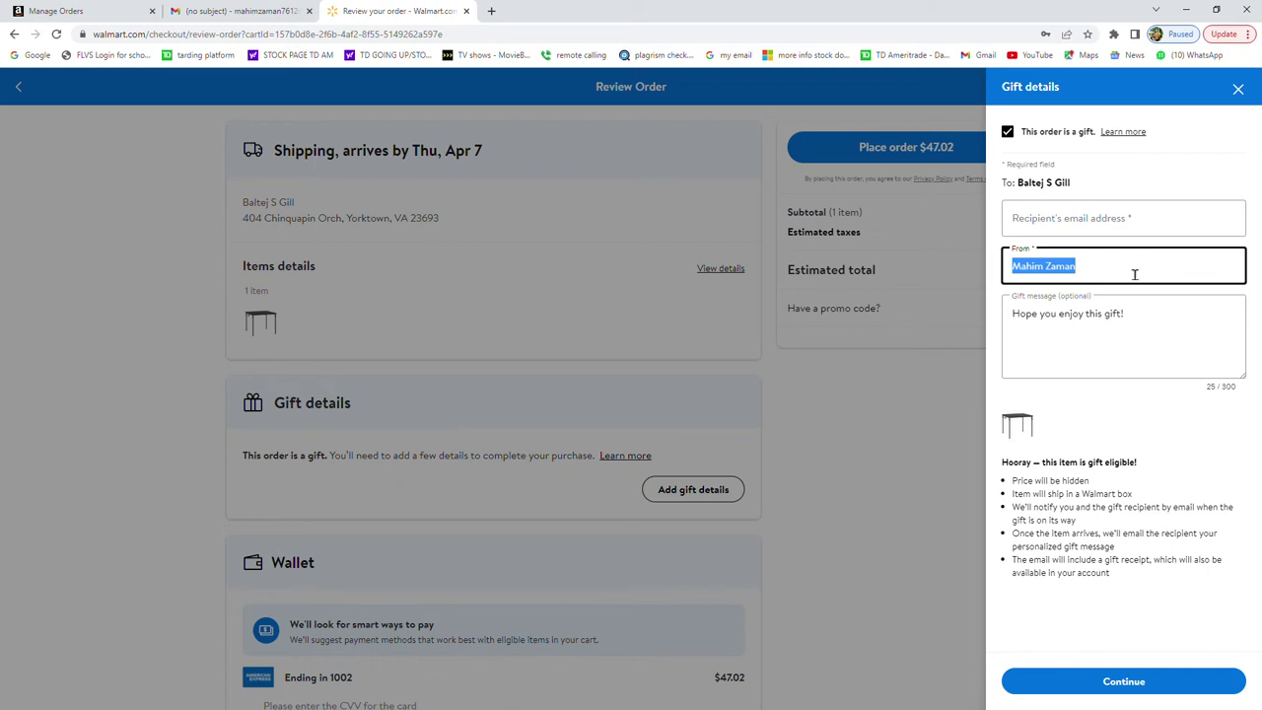
key(BackSpace)
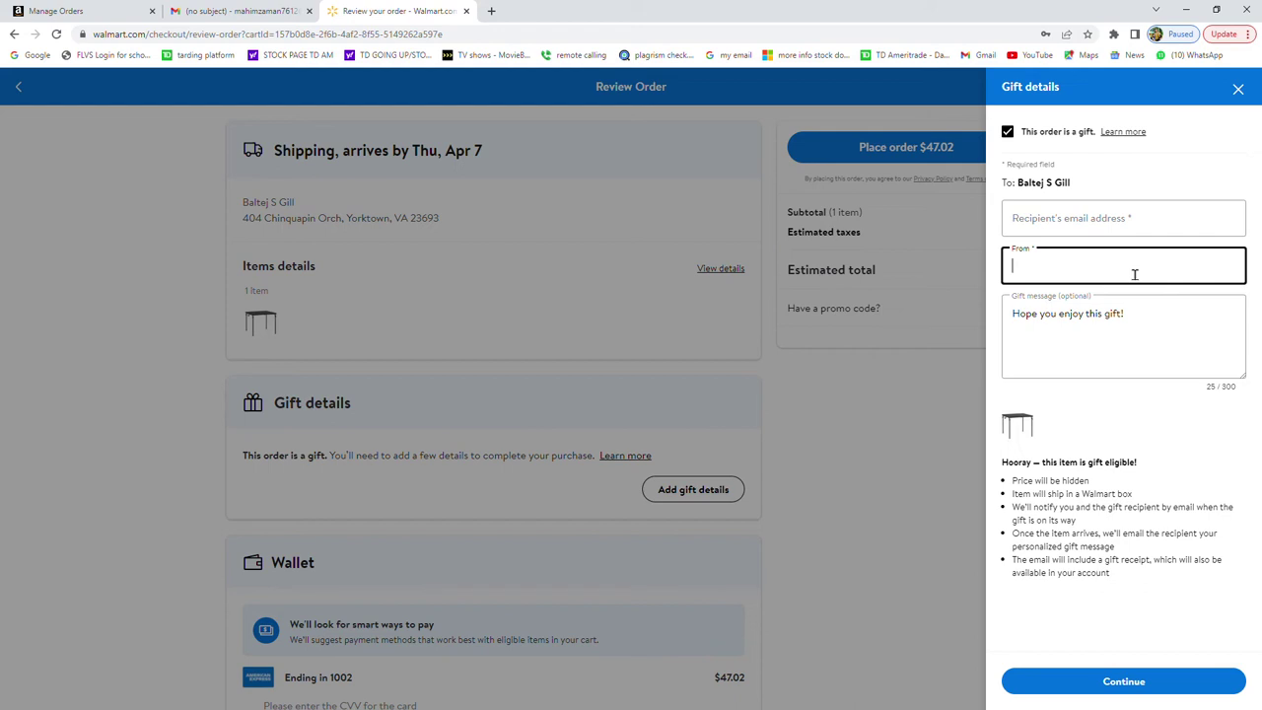
text(Geroni Shop)
Change the gift message to 'Hope you enjoy your order thanks for shoping with us.'.
click(1185, 320)
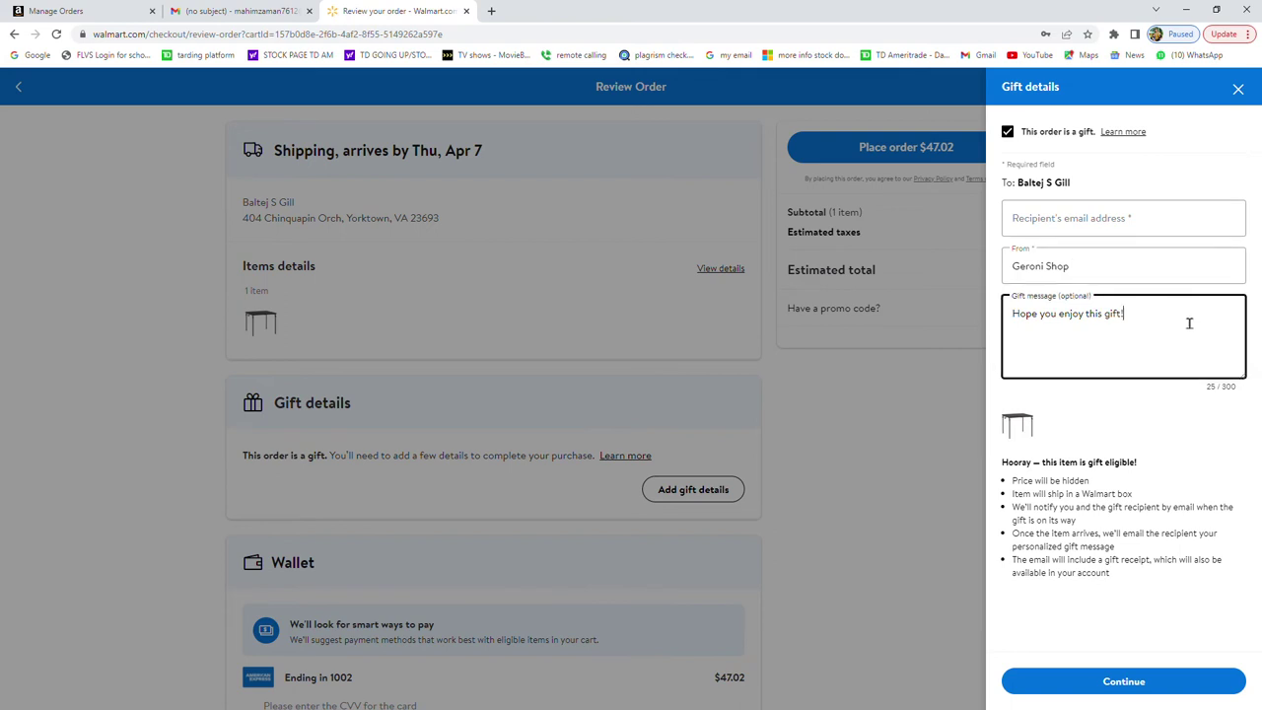
drag(1189, 323, 1086, 317)
text(Y)
key(BackSpace)
text(your order thanks for shoping with us)
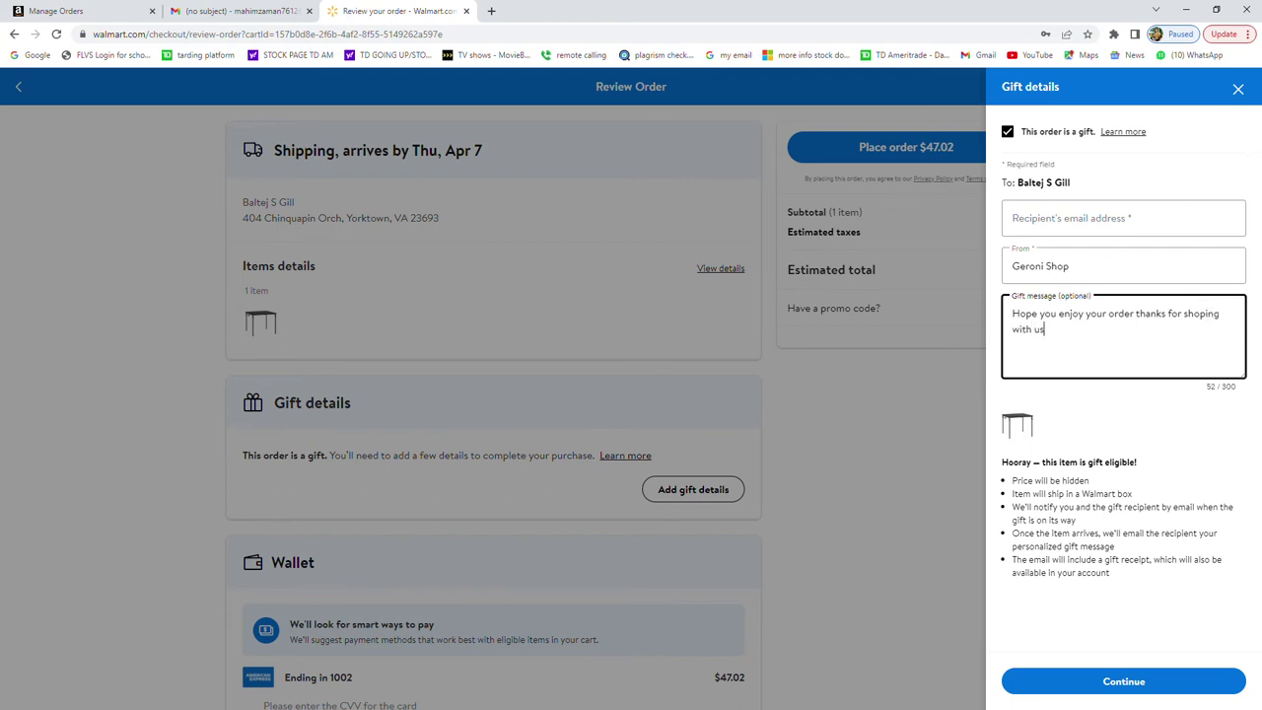
text(.)
click(1146, 221)
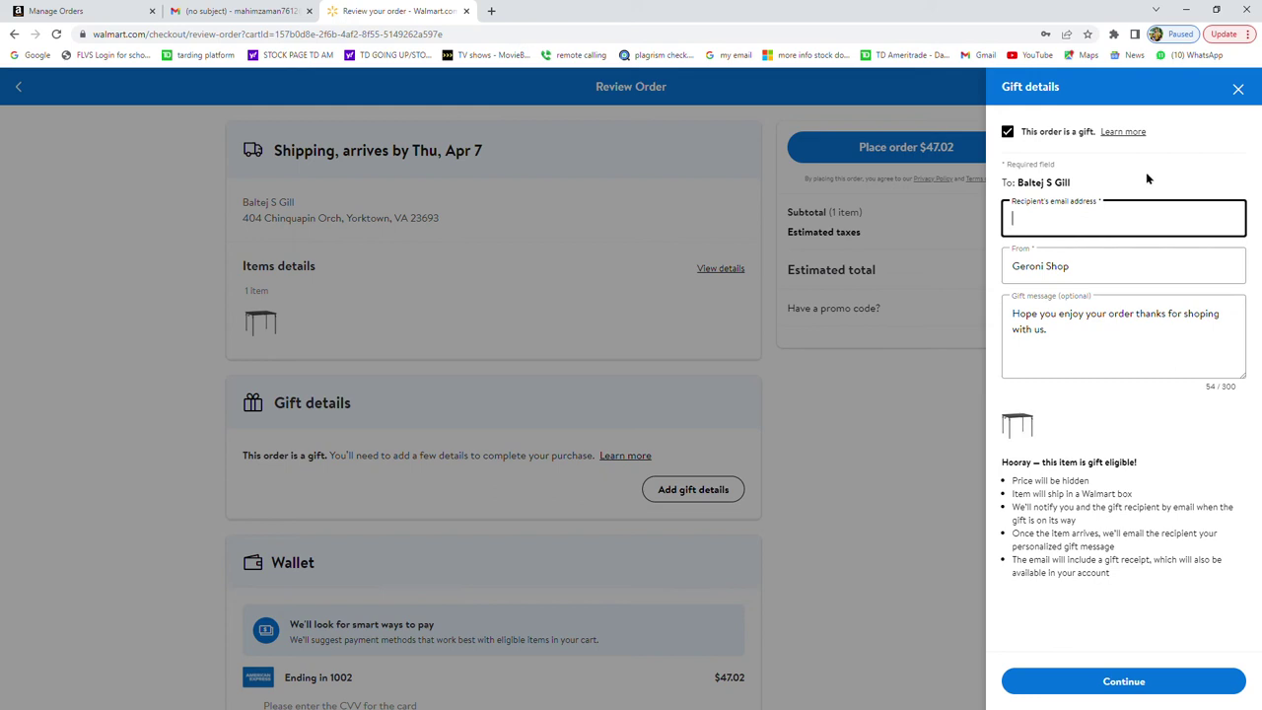
click(1147, 178)
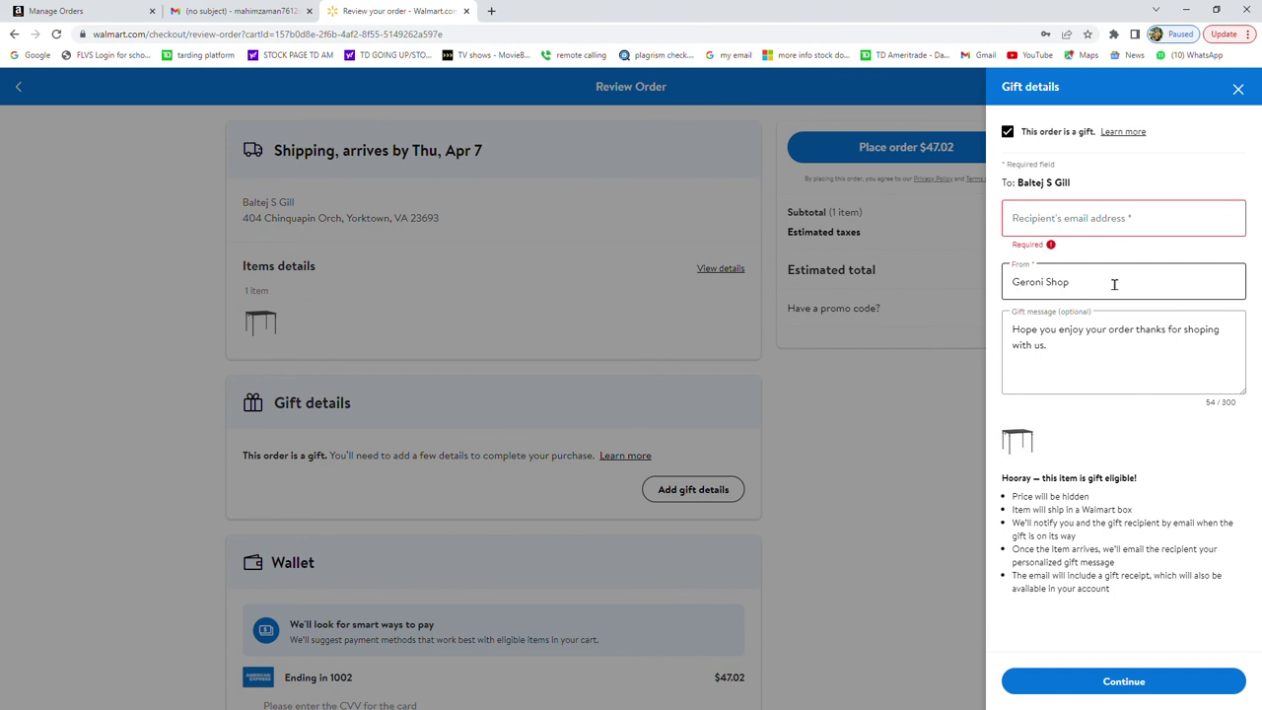
click(1088, 233)
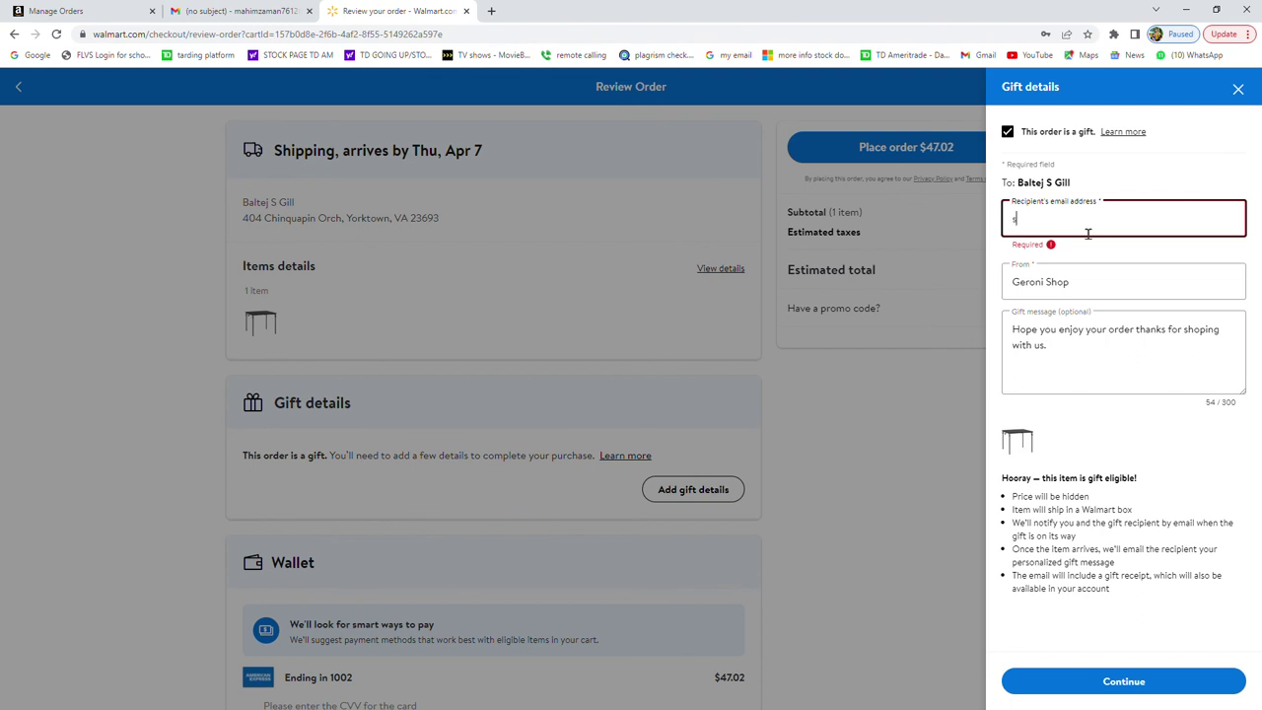
click(1161, 424)
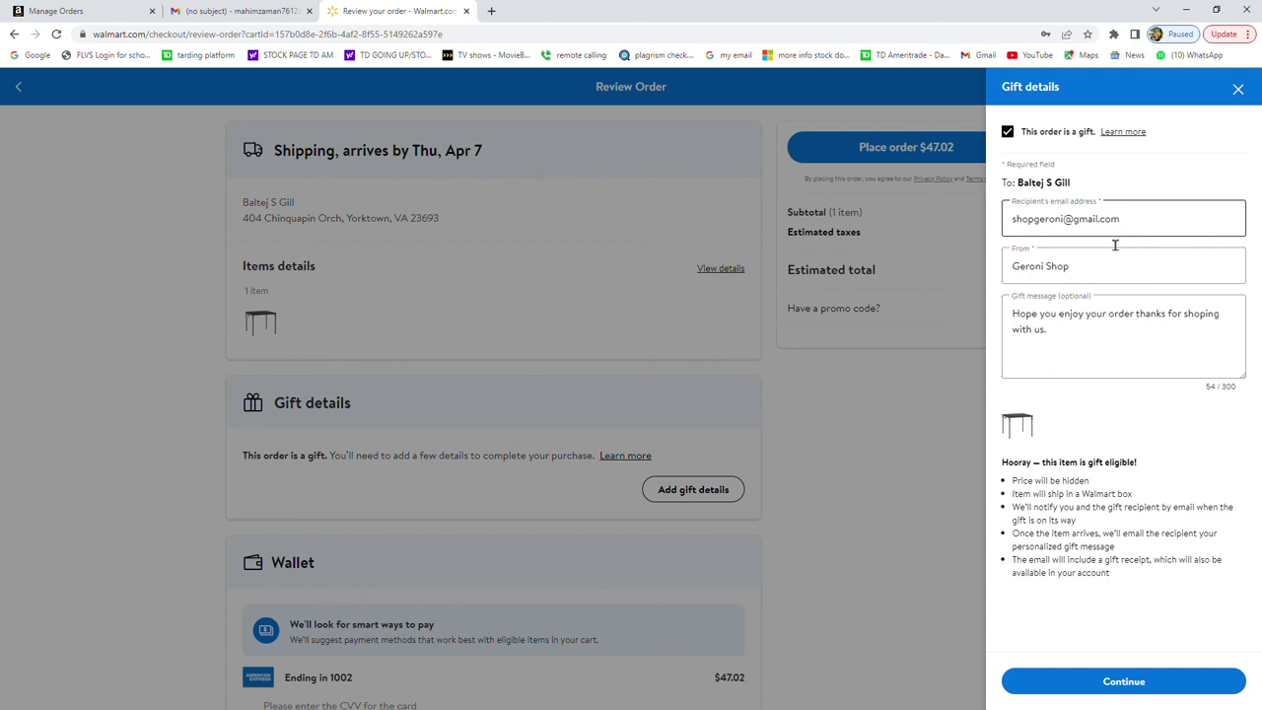
click(1160, 268)
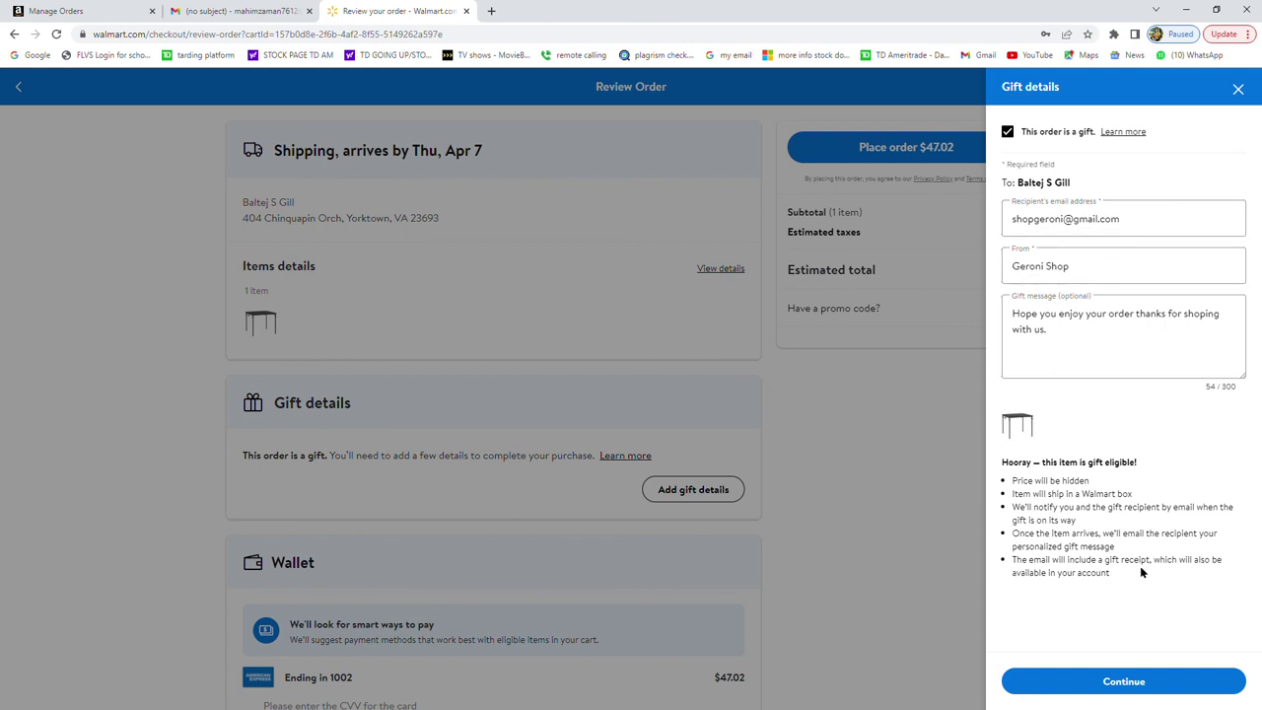
Save the gift details and check the Review Order page, now totalling $47.02.
click(1102, 681)
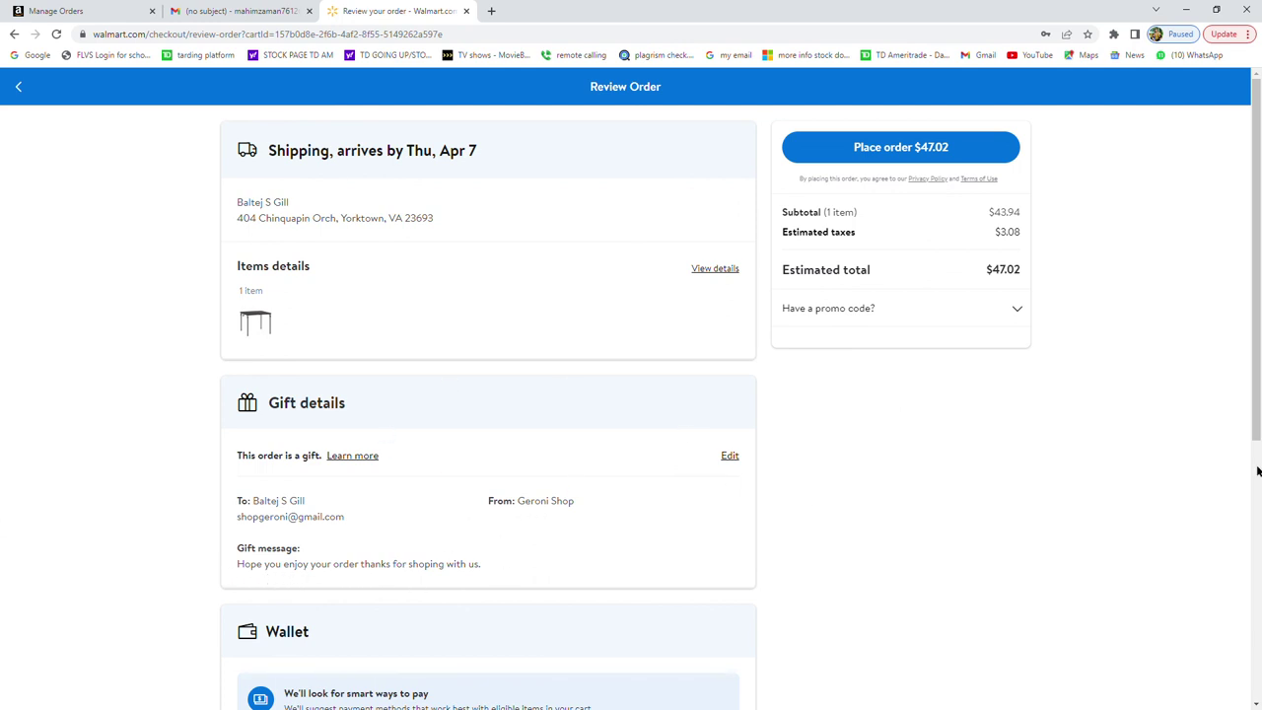
scroll(986, 431, down, 4)
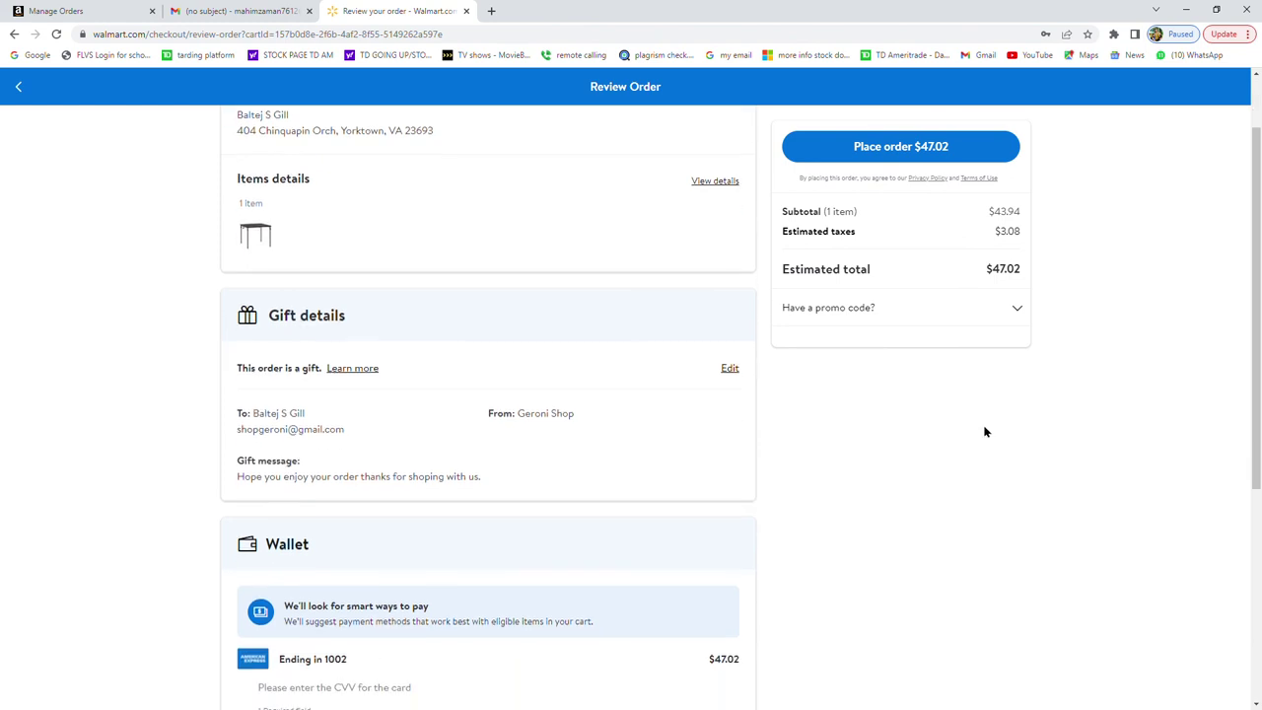
scroll(986, 431, down, 2)
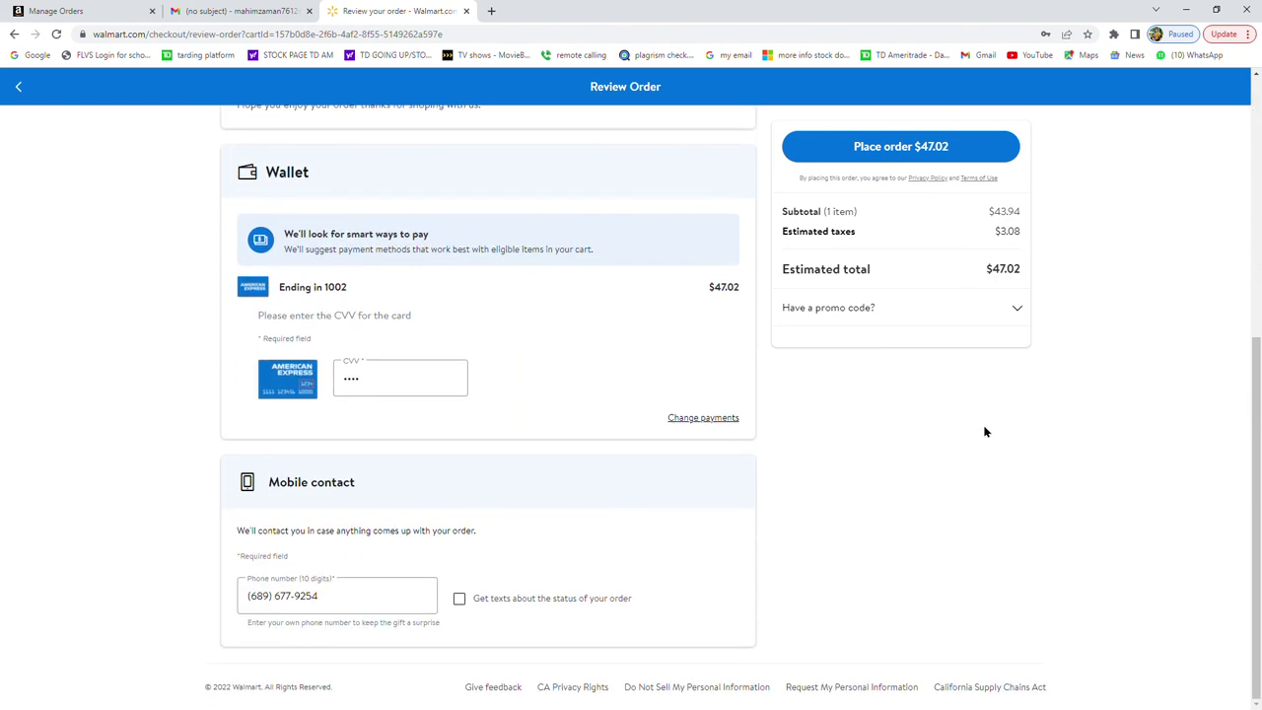
scroll(986, 431, up, 5)
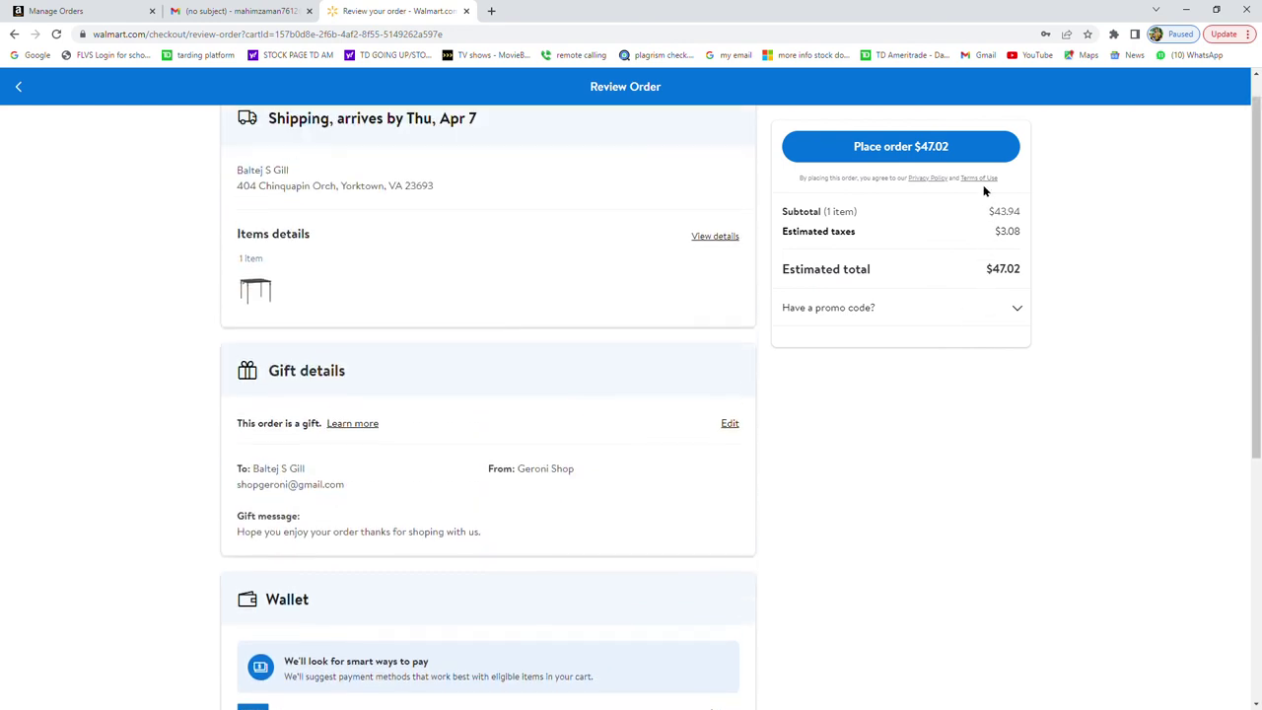
Place the $47.02 folding table order and check the gift details on the confirmation page.
click(976, 146)
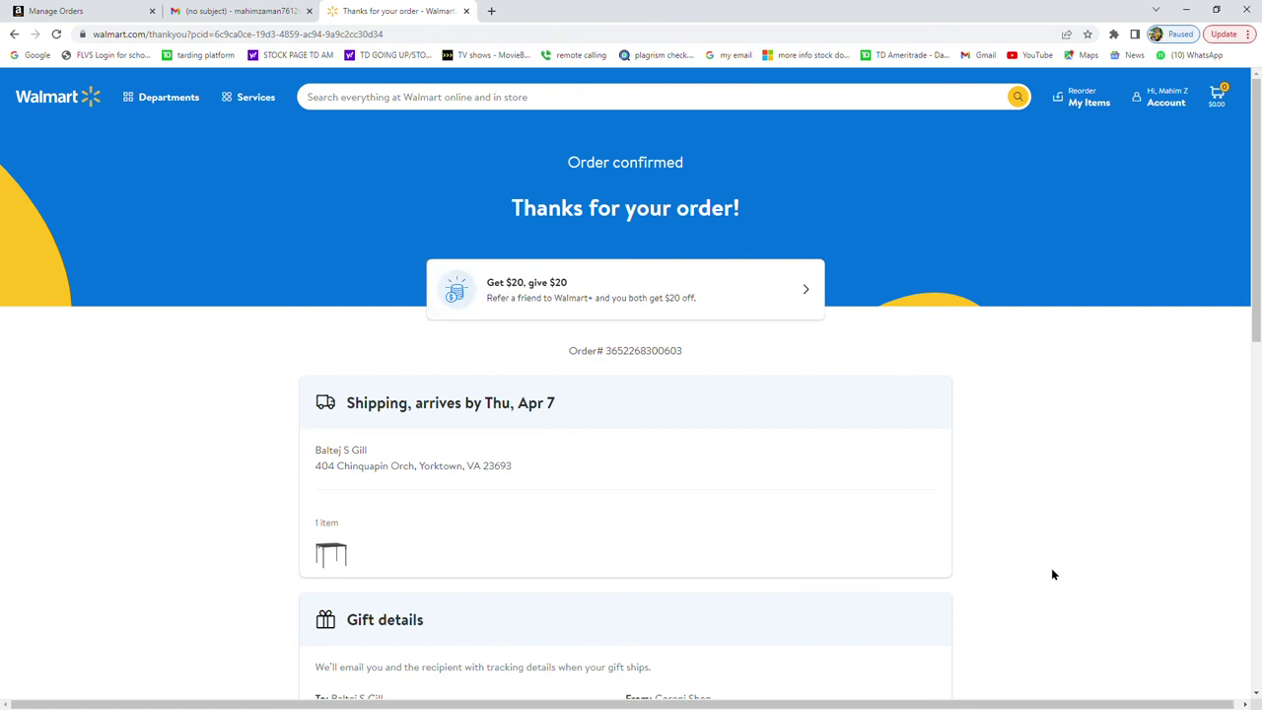
scroll(1153, 490, down, 3)
scroll(1153, 490, down, 2)
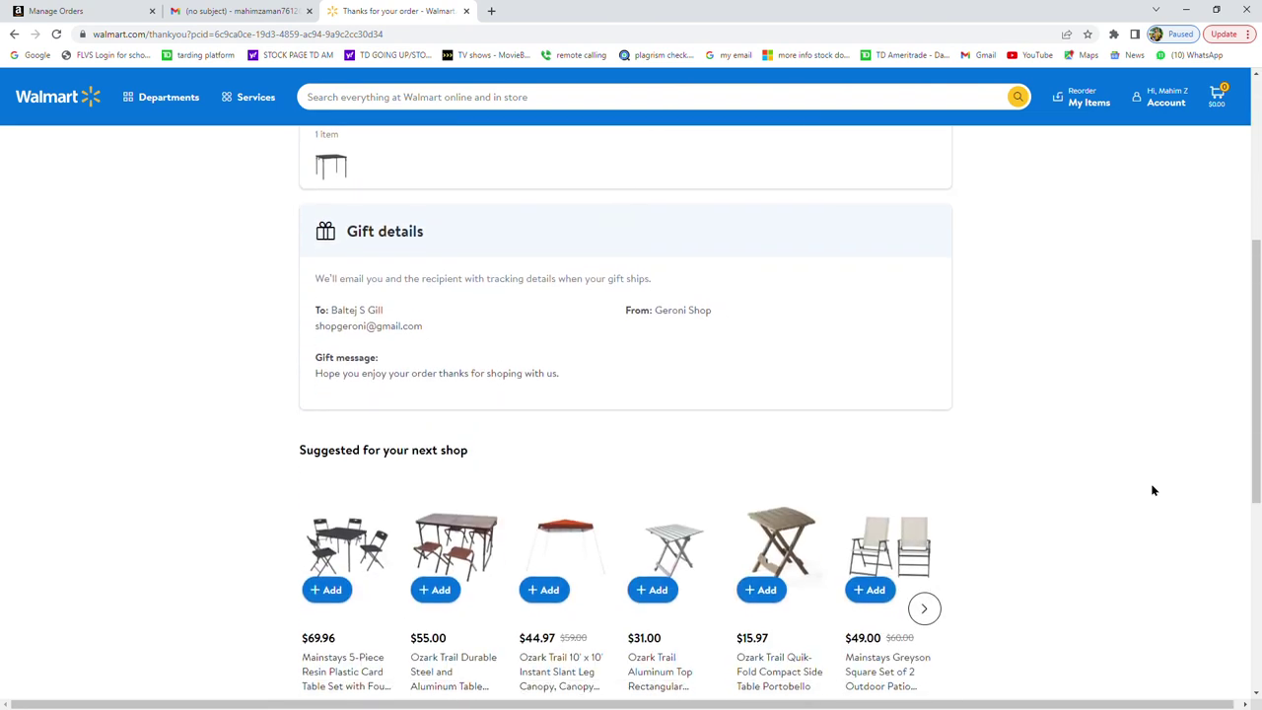
scroll(1153, 490, up, 4)
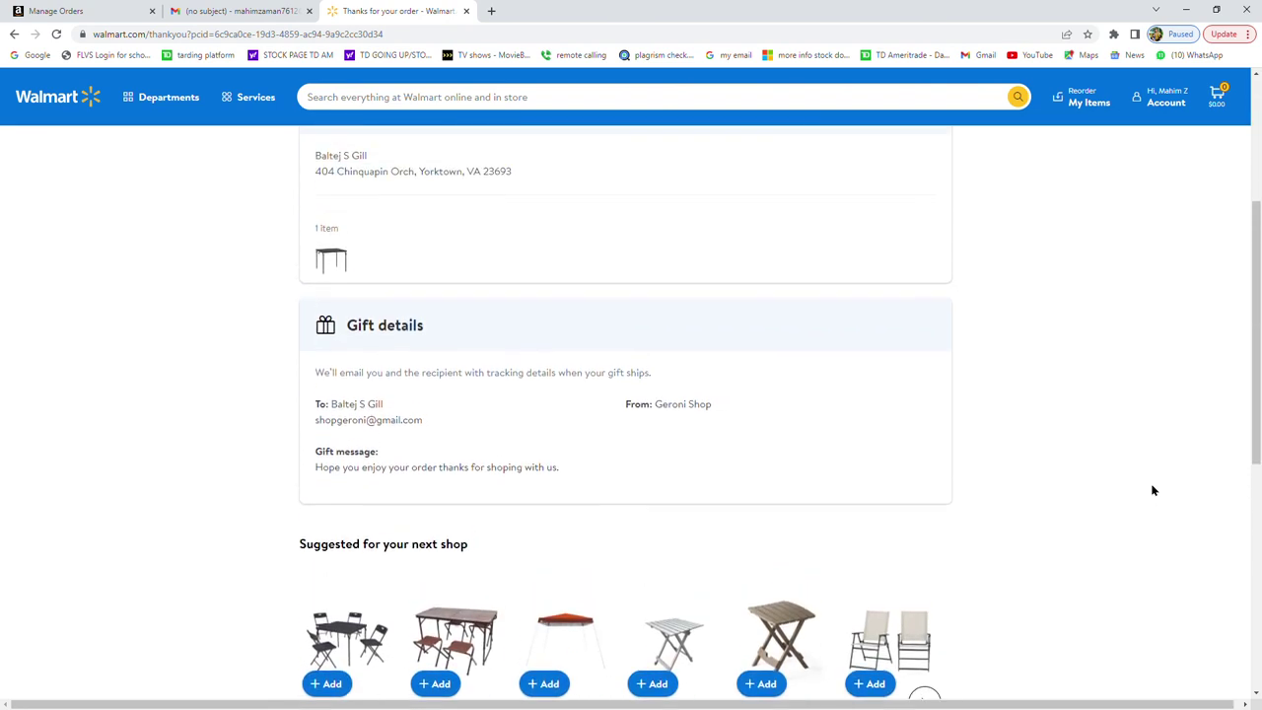